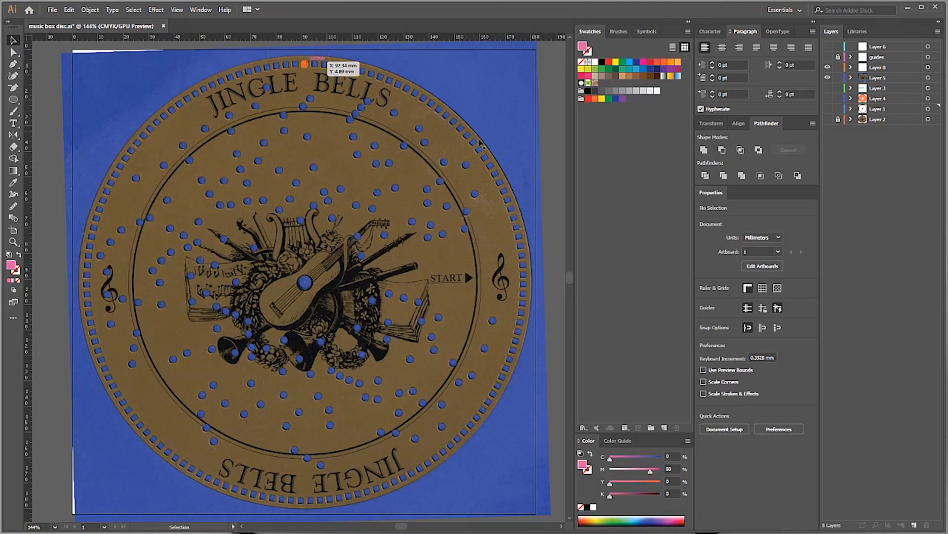
- Draw a tiny orange circle at the disc's centre, where the guides cross in the guitar's sound hole
left_click(497, 177)
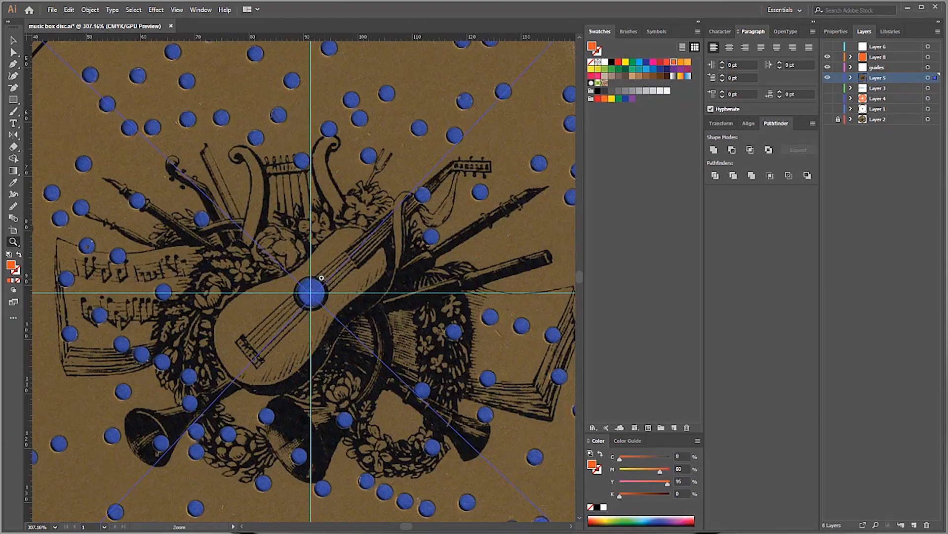
left_click(298, 320)
left_click(298, 320)
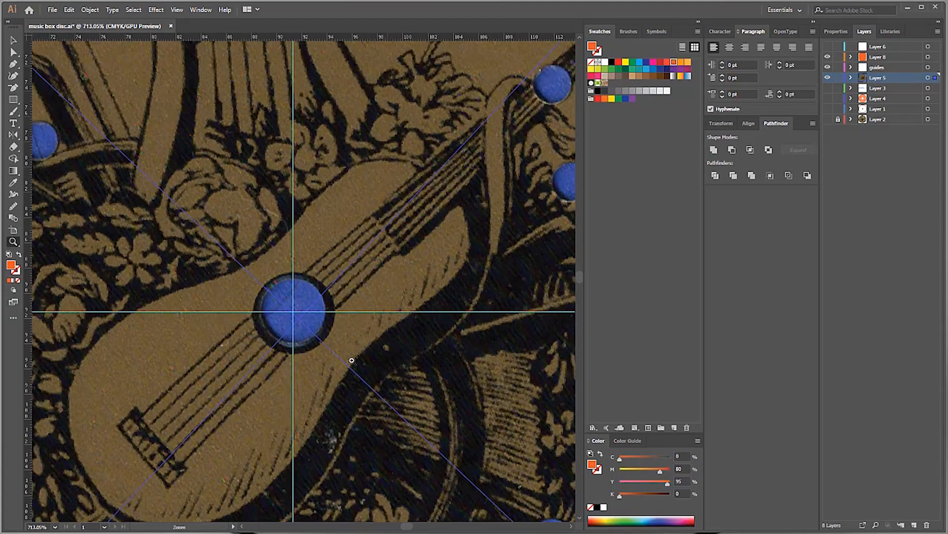
left_click(298, 320)
left_click(298, 320)
left_click_drag(298, 320, 349, 412)
key("l")
mouse_move(323, 351)
left_mouse_down()
mouse_move(378, 316)
mouse_move(360, 315)
left_mouse_up()
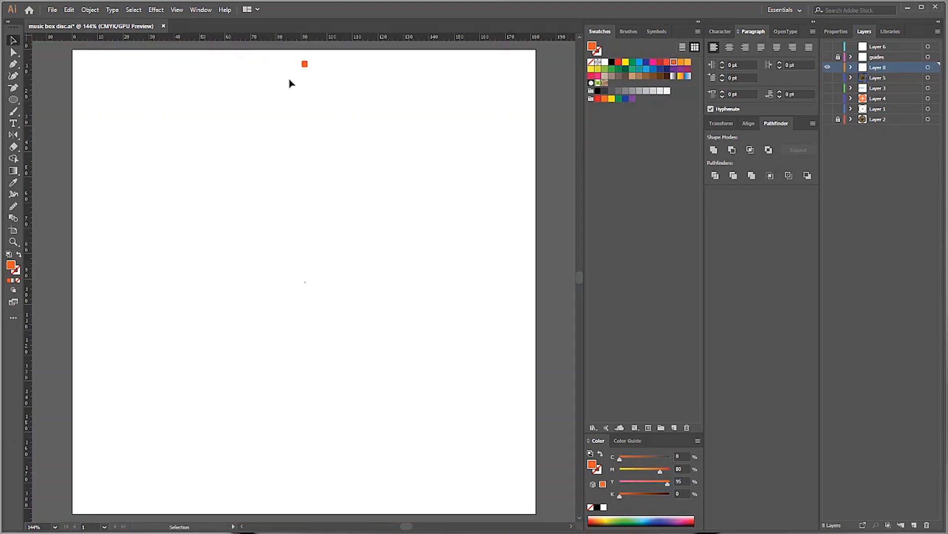
- Group the orange square at the disc's edge with the tiny centre circle
left_click_drag(275, 55, 383, 358)
right_click(308, 96)
left_click(347, 159)
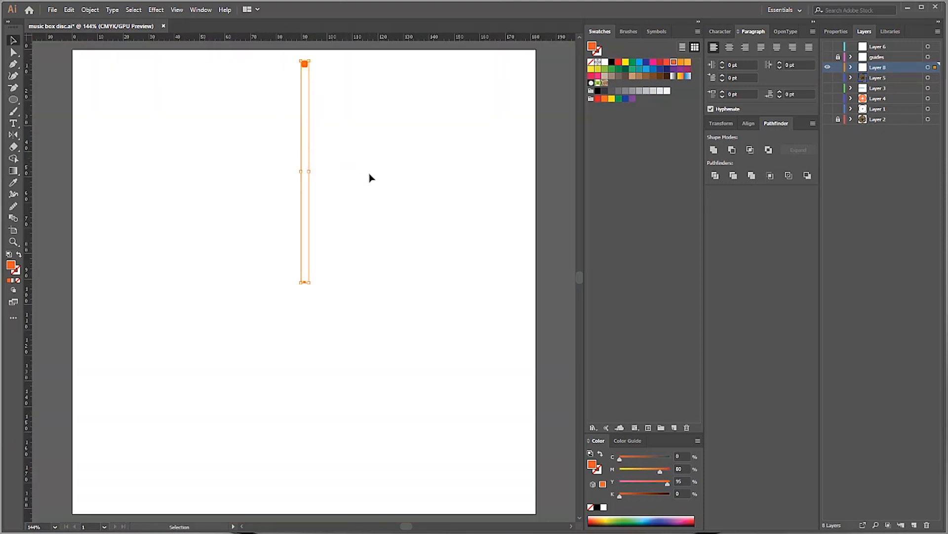
- Apply a Transform effect to the group with 142 copies rotated by 360/143 degrees about its bottom-centre reference point
left_click(156, 11)
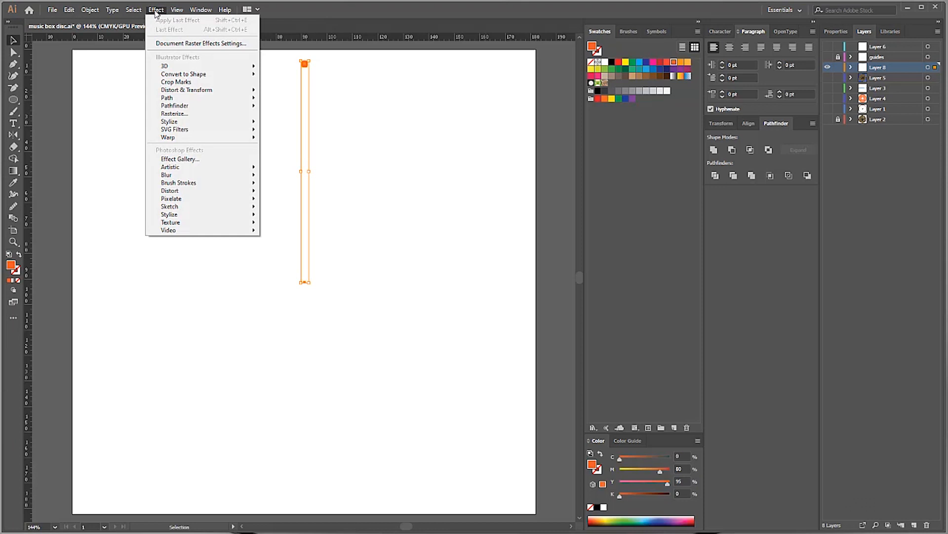
mouse_move(245, 90)
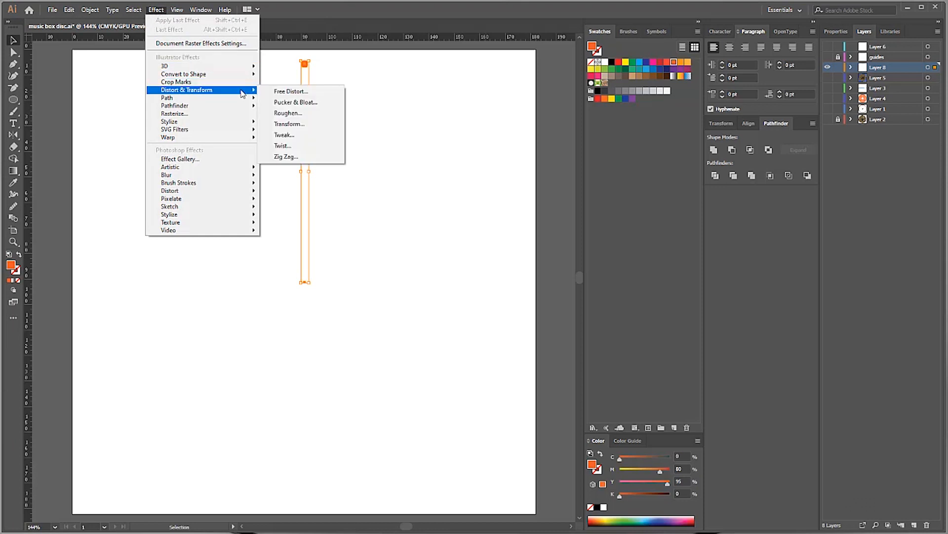
left_click(309, 124)
double_click(463, 352)
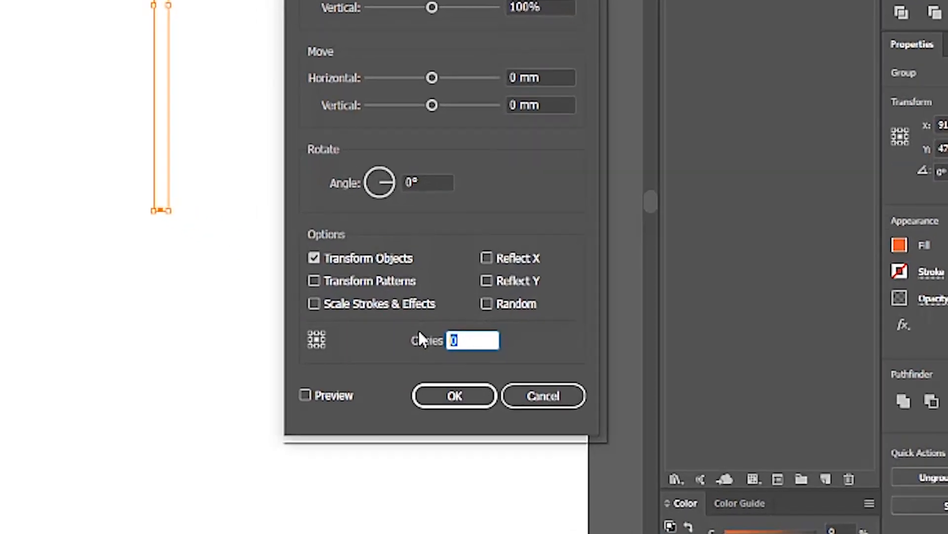
type("142")
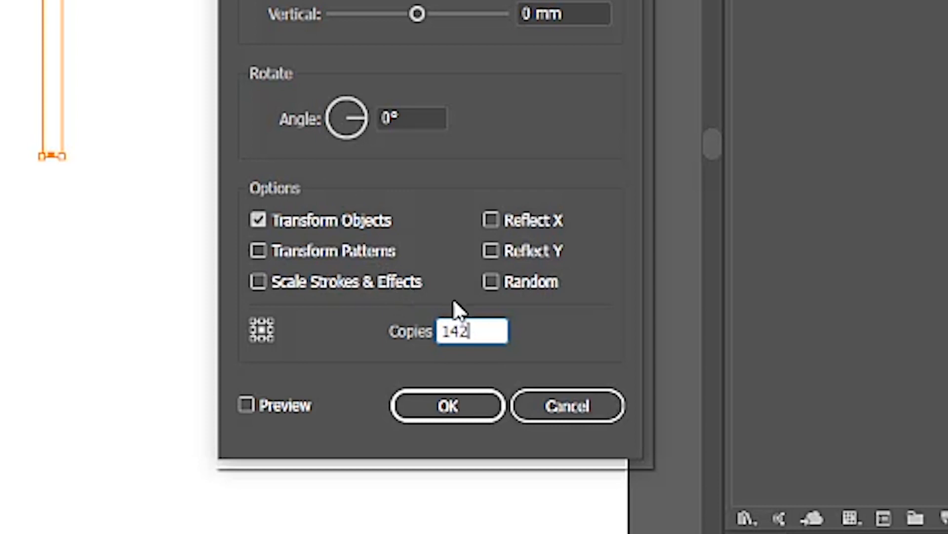
left_click_drag(402, 117, 348, 117)
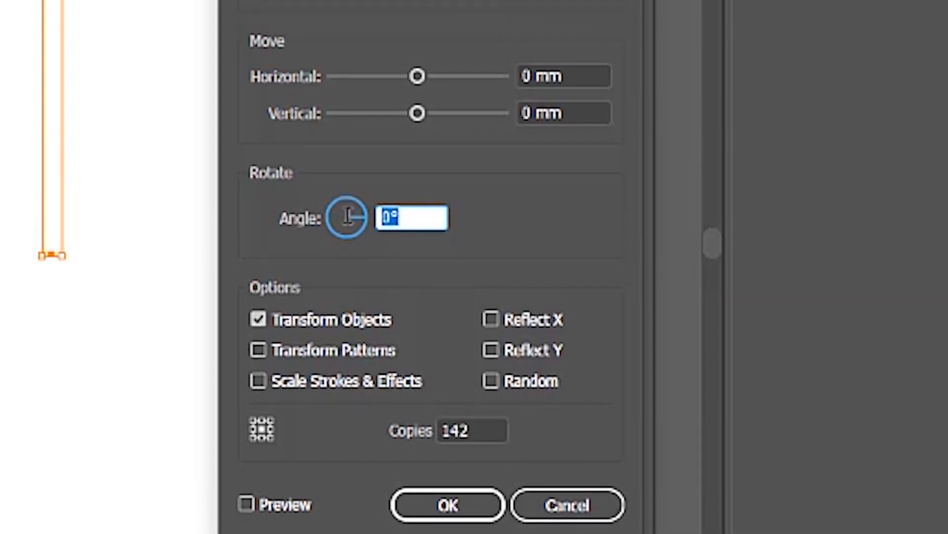
type("360/143")
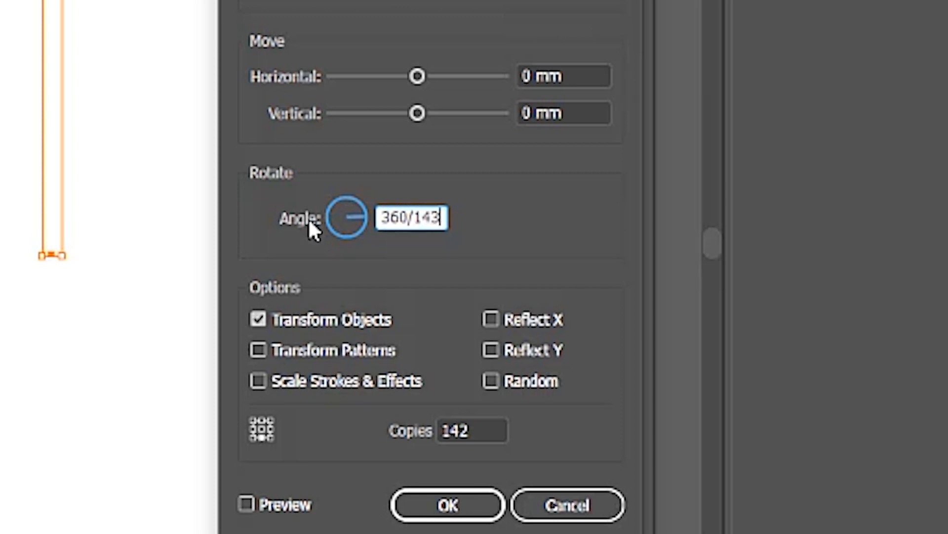
key("Tab")
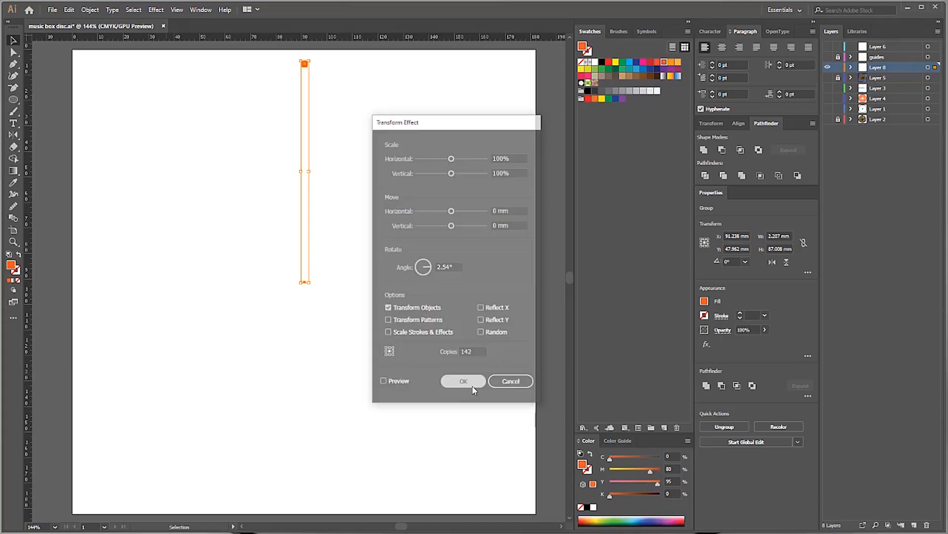
left_click(476, 386)
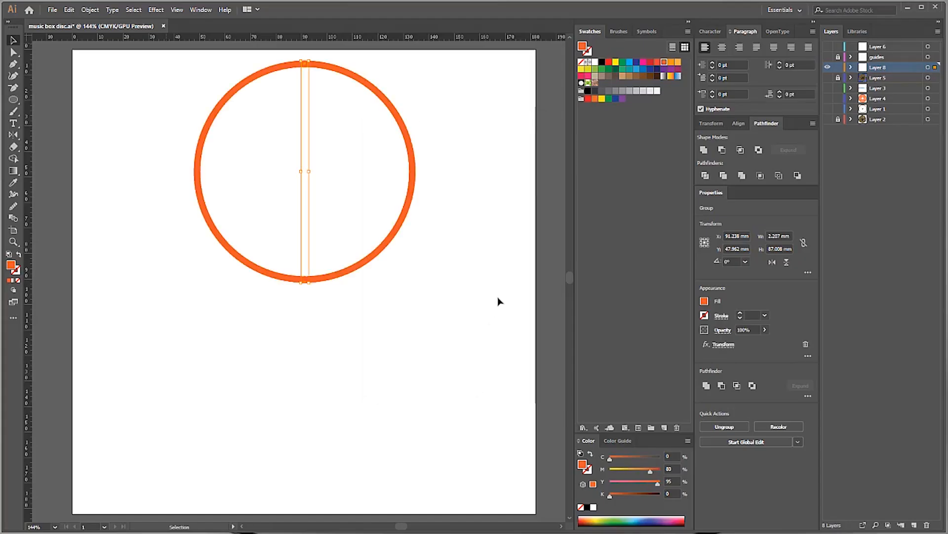
left_click(14, 242)
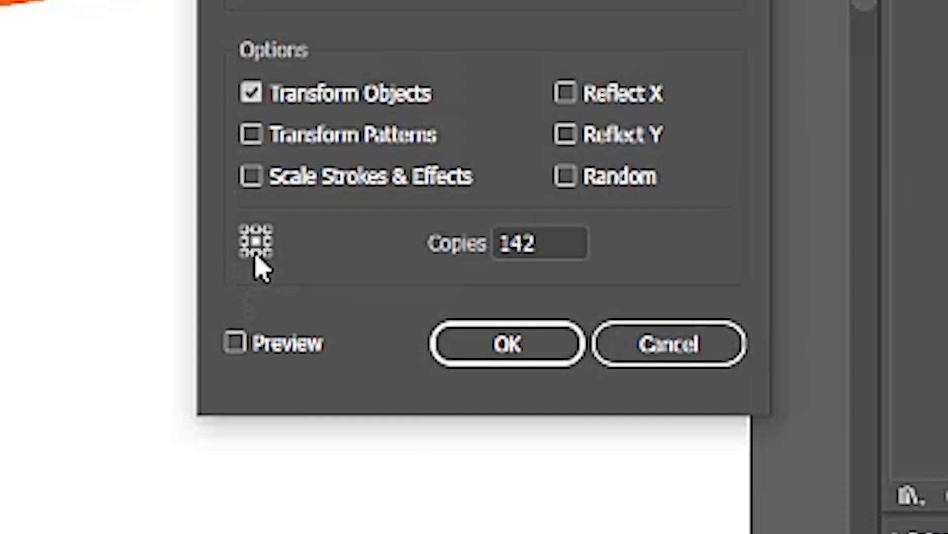
left_click(464, 383)
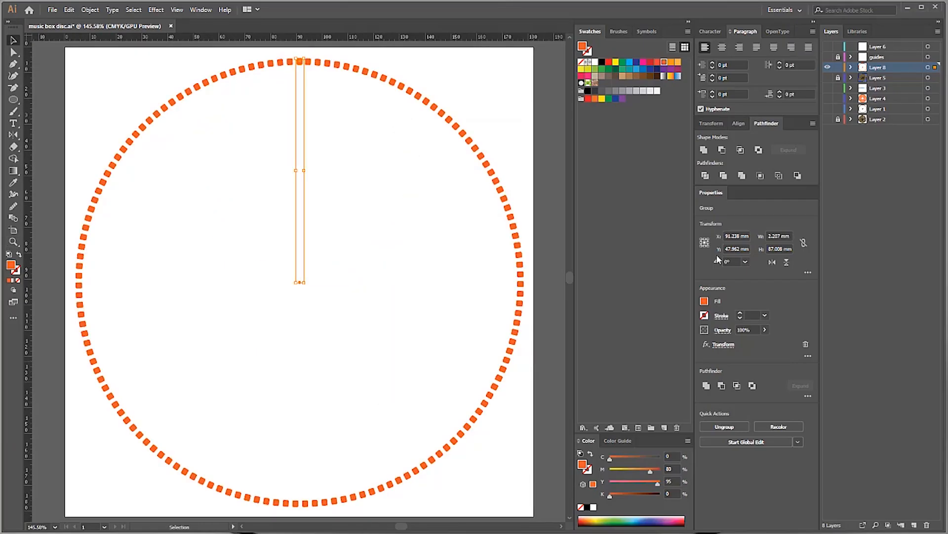
- Show the scan layer and examine how the ring of orange squares lines up with the disc's edge slots
left_click(827, 79)
left_click_drag(394, 75, 552, 315)
left_click_drag(468, 296, 354, 159)
left_click_drag(410, 468, 286, 206)
left_click_drag(301, 444, 345, 157)
left_click_drag(50, 499, 424, 332)
left_click_drag(216, 384, 501, 508)
left_click_drag(138, 48, 315, 359)
left_click_drag(286, 129, 275, 314)
left_click_drag(412, 52, 254, 305)
- Draw a circle around the disc's outer edge and concentric blue circles through the hole tracks, scaling copies of a 48.567 mm inner circle
left_click_drag(300, 283, 505, 55)
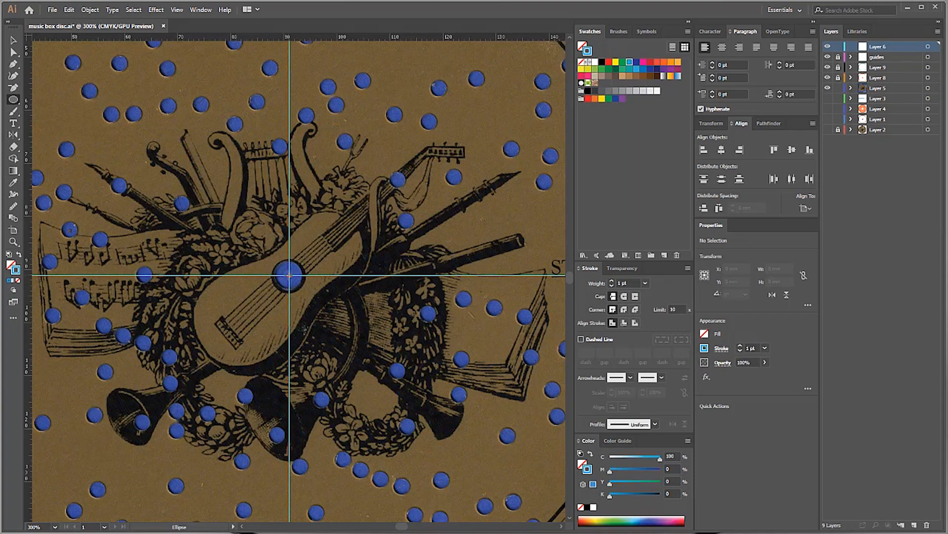
left_click_drag(289, 275, 166, 419)
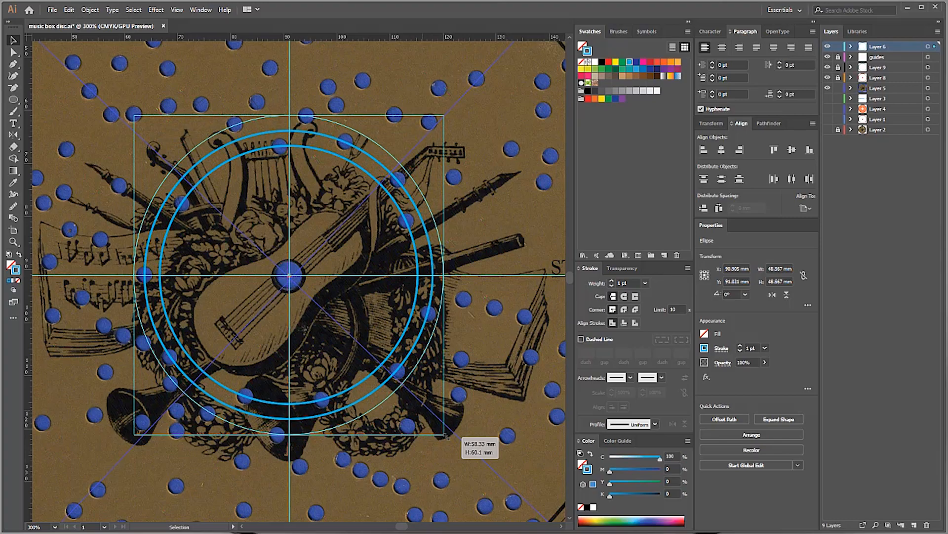
left_click_drag(446, 436, 468, 455)
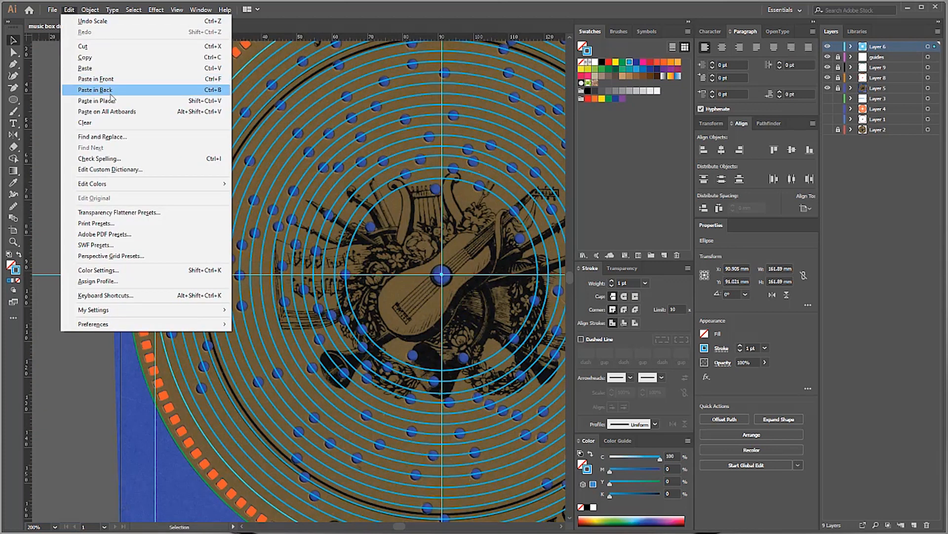
left_click(128, 101)
key("ctrl+0")
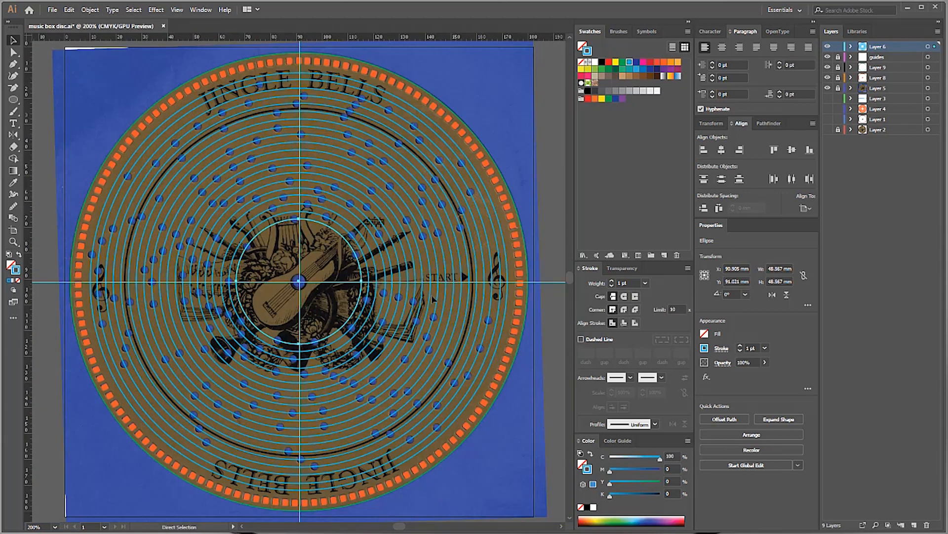
- Hide the scan layer to view the concentric circles alone, and show it again
left_click(557, 142)
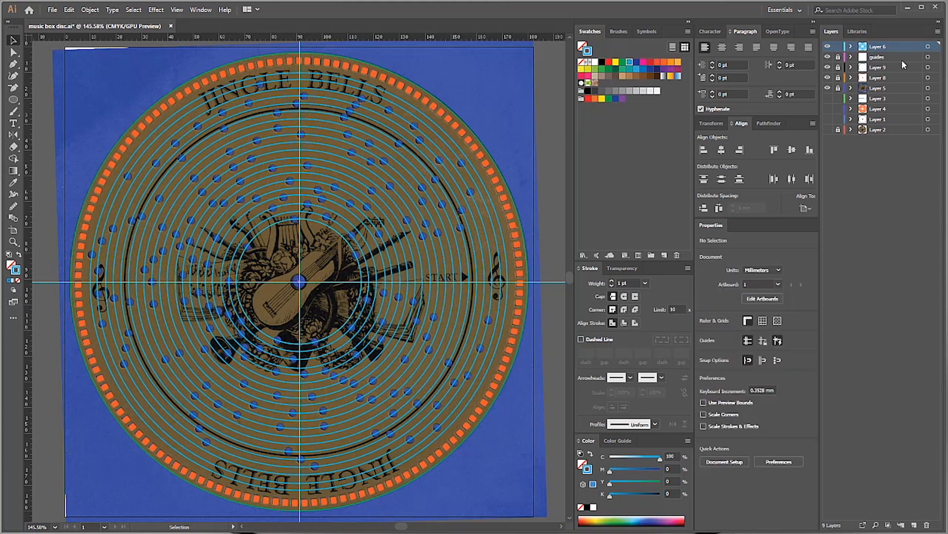
left_click(830, 89)
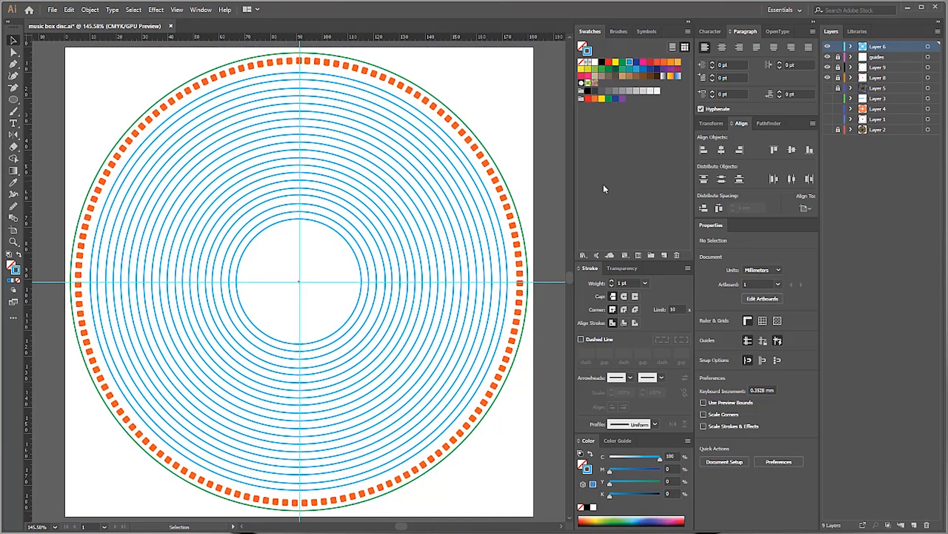
left_click(829, 88)
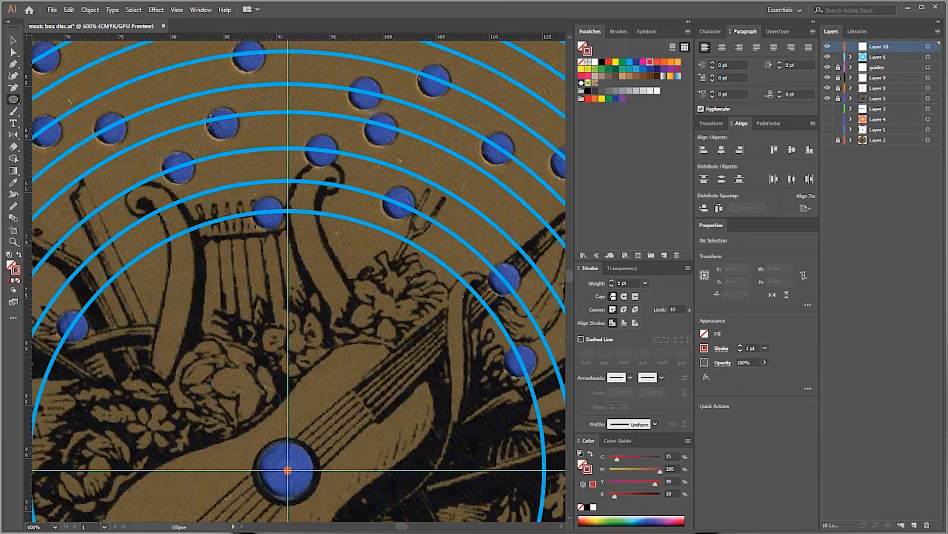
- Draw a red circle over the note hole above the lyre and swap its stroke and fill
mouse_move(251, 194)
left_mouse_down()
mouse_move(283, 230)
mouse_move(327, 140)
mouse_move(398, 181)
left_mouse_up()
key("shift+x")
key("v")
key("ctrl+0")
- Hide Layer 10 and the scan layer, and paste the ring and concentric circles into the InDesign document demo.indd
left_click(827, 46)
left_click(828, 99)
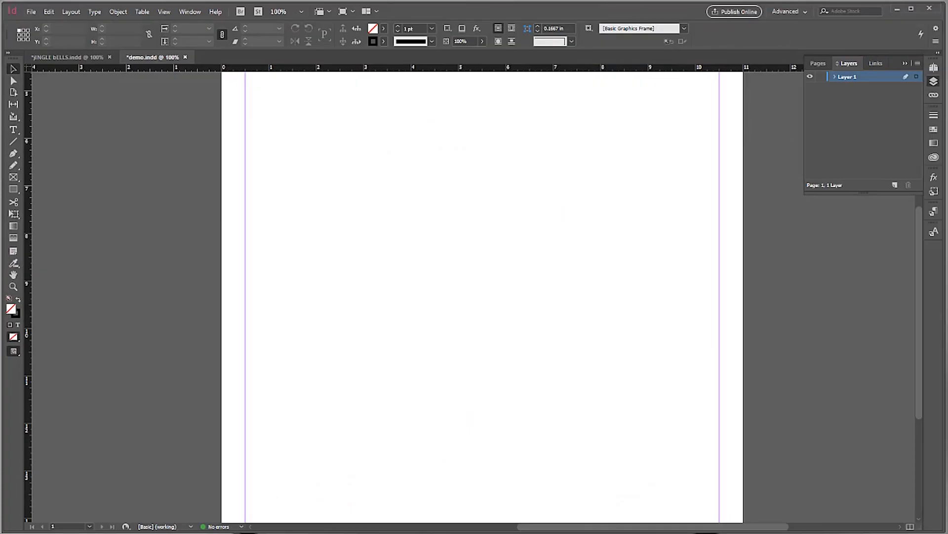
key("ctrl+v")
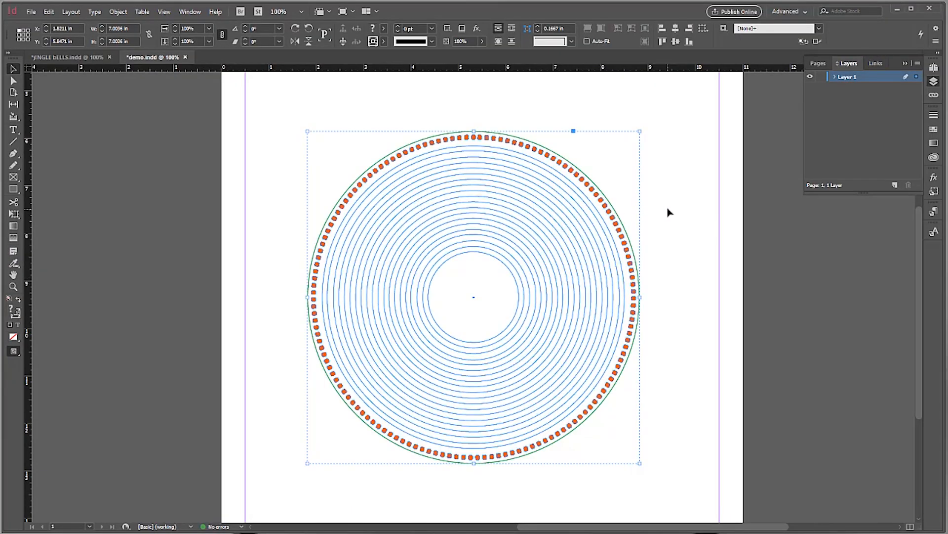
- Ungroup the pasted disc artwork and deselect it
right_click(514, 148)
left_click(558, 249)
left_click(674, 166)
- Start text on the innermost circle with the Type on a Path tool
left_click(13, 129)
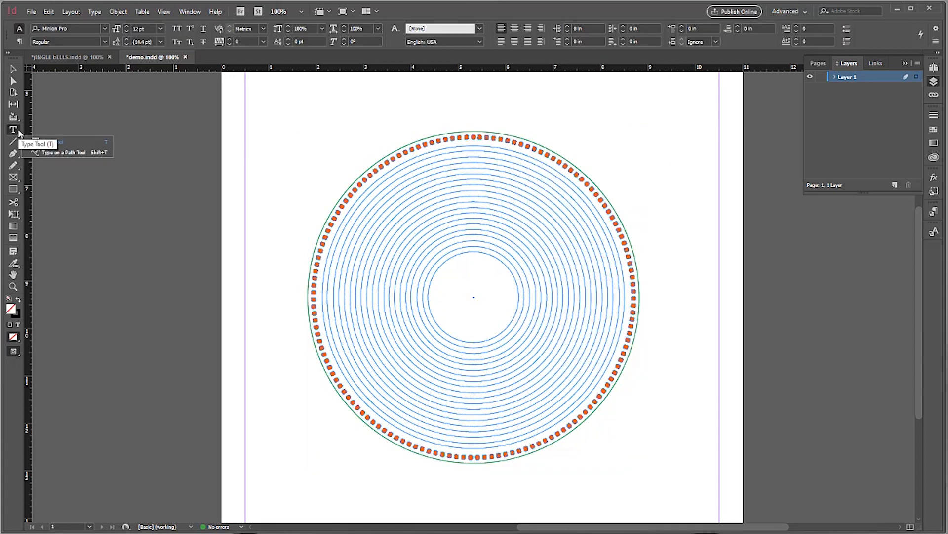
left_click(58, 153)
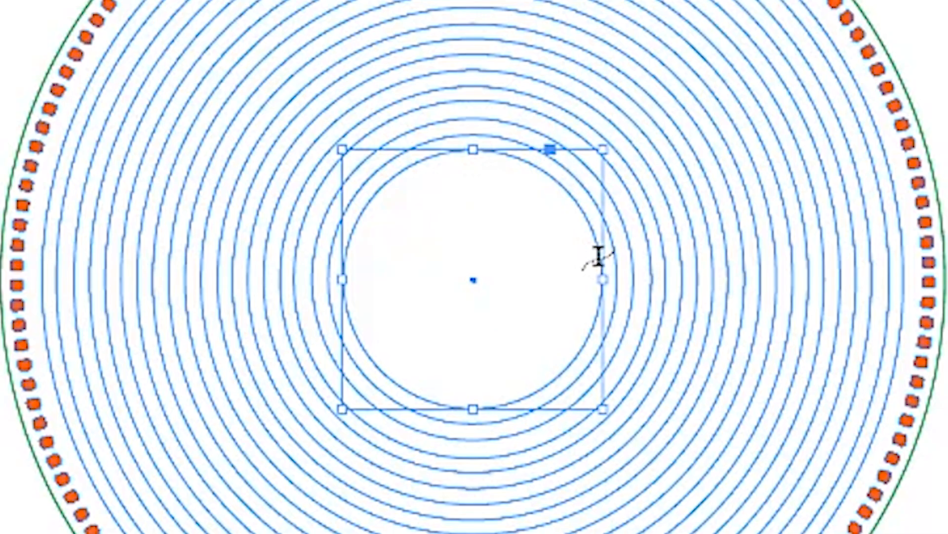
left_click(656, 281)
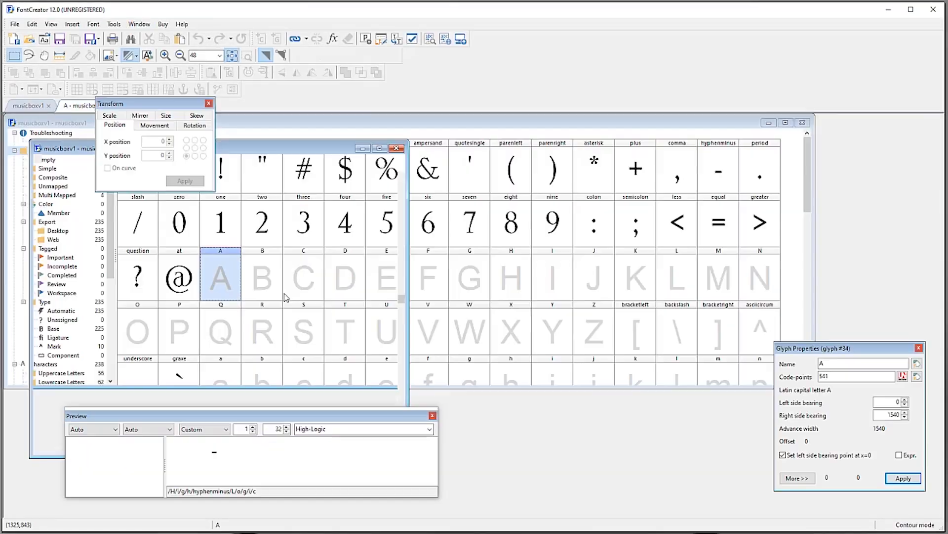
- In FontCreator, draw a solid circle about 1540 units wide in glyph A and move it down to the baseline
key("Return")
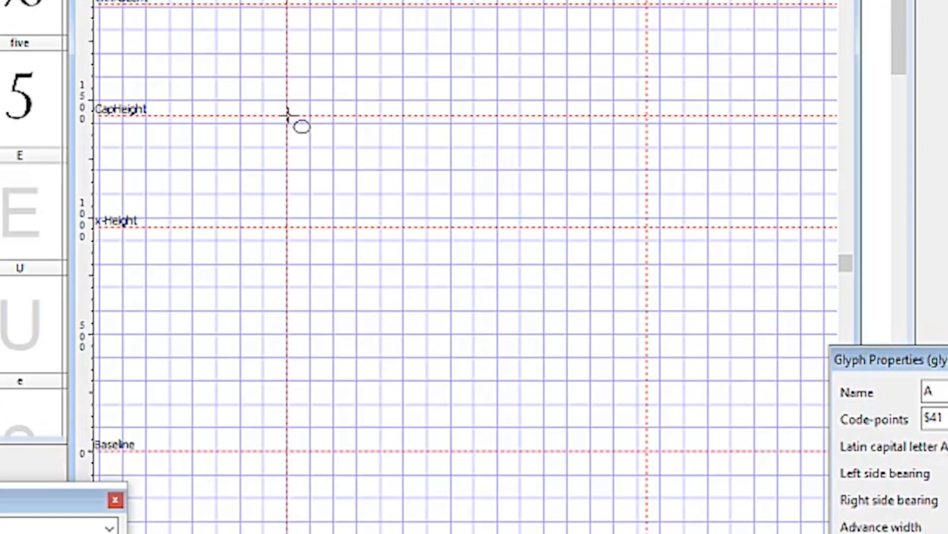
left_click_drag(513, 231, 702, 386)
left_click_drag(678, 437, 713, 472)
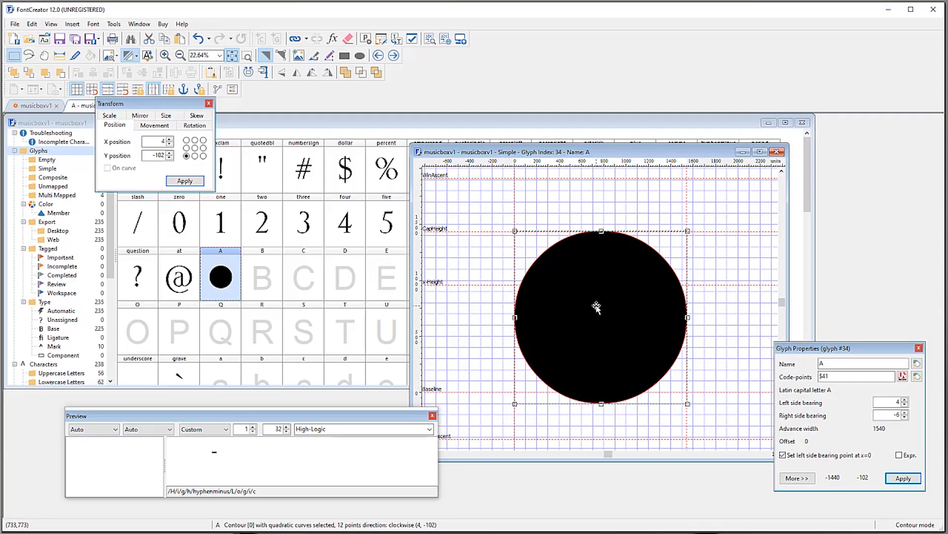
left_click_drag(596, 307, 596, 295)
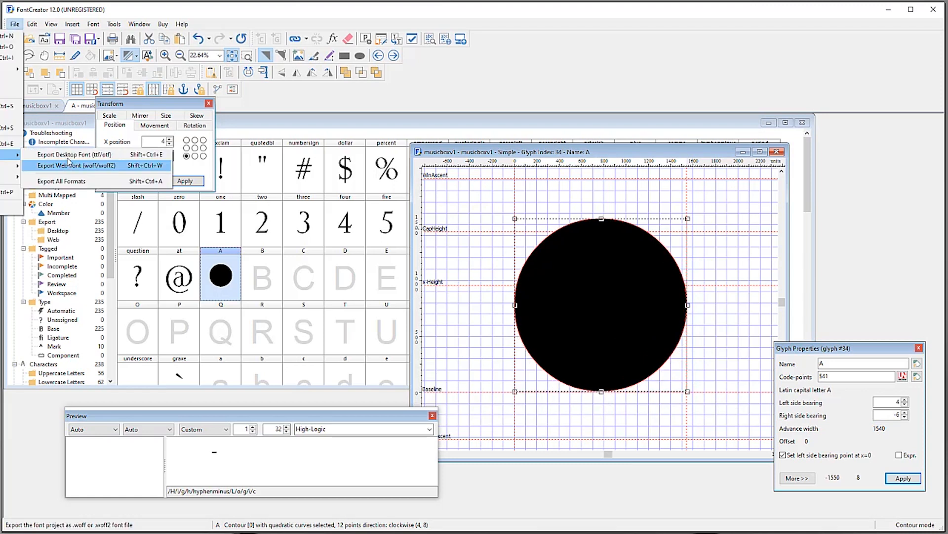
- Export the musicboxv1 project as a desktop font and install it
left_click(72, 157)
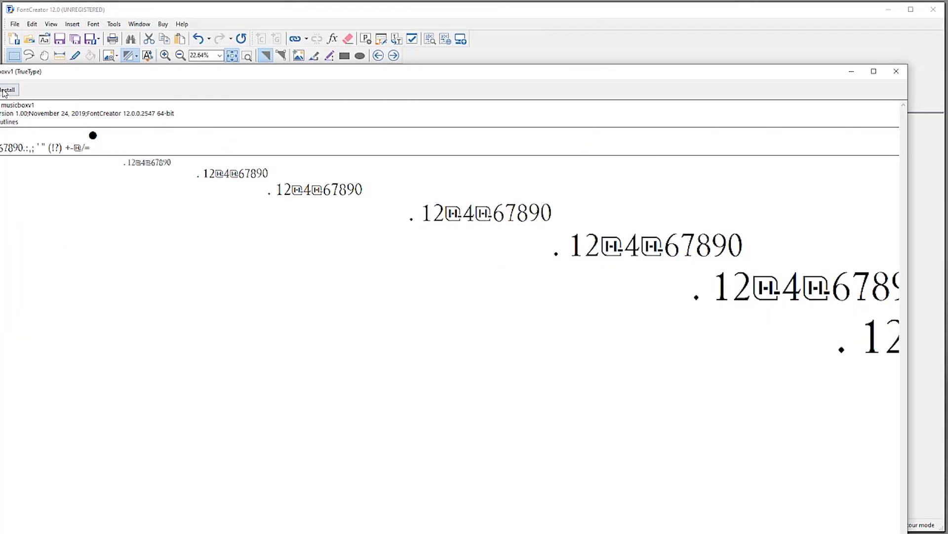
left_click(9, 92)
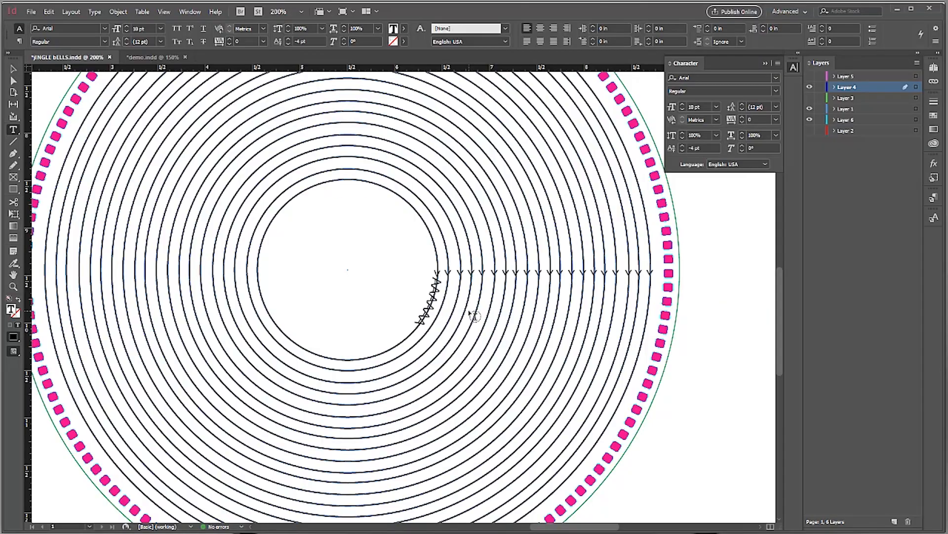
- In InDesign's JINGLE BELLS.indd, set all the text on the innermost circle to the MusicBox font
key("ctrl+a")
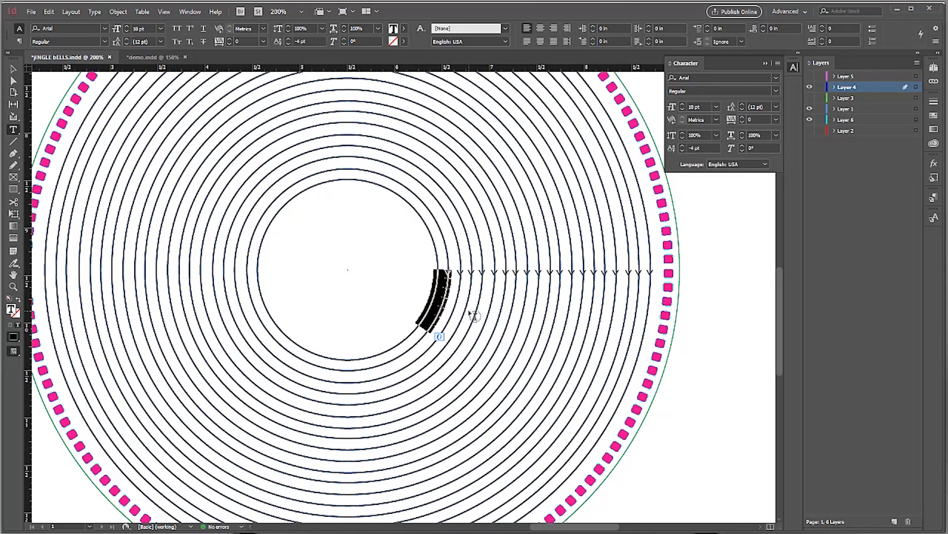
left_click(91, 27)
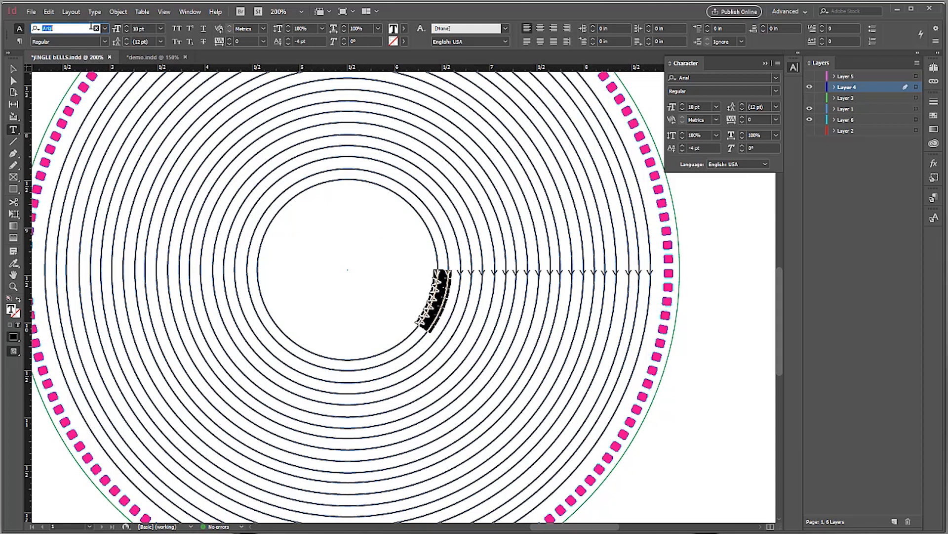
type("music")
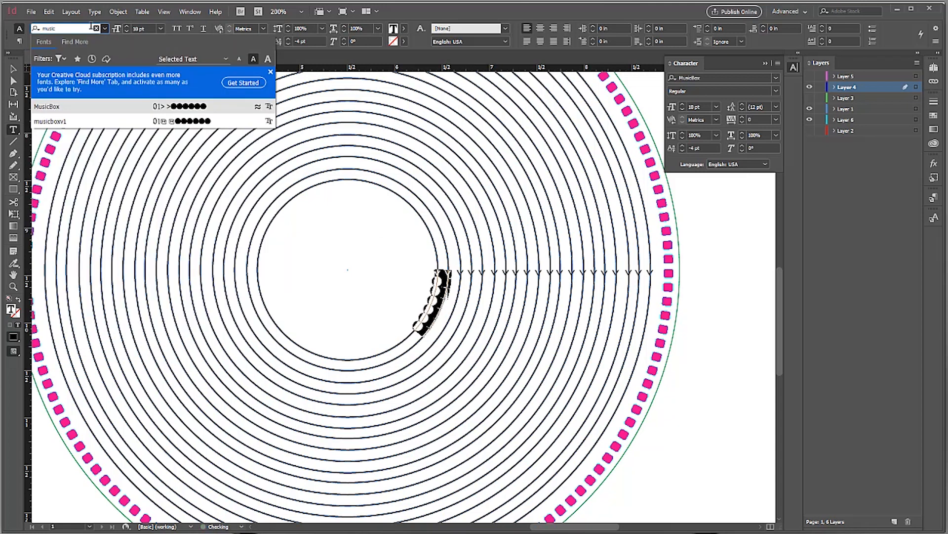
left_click(106, 114)
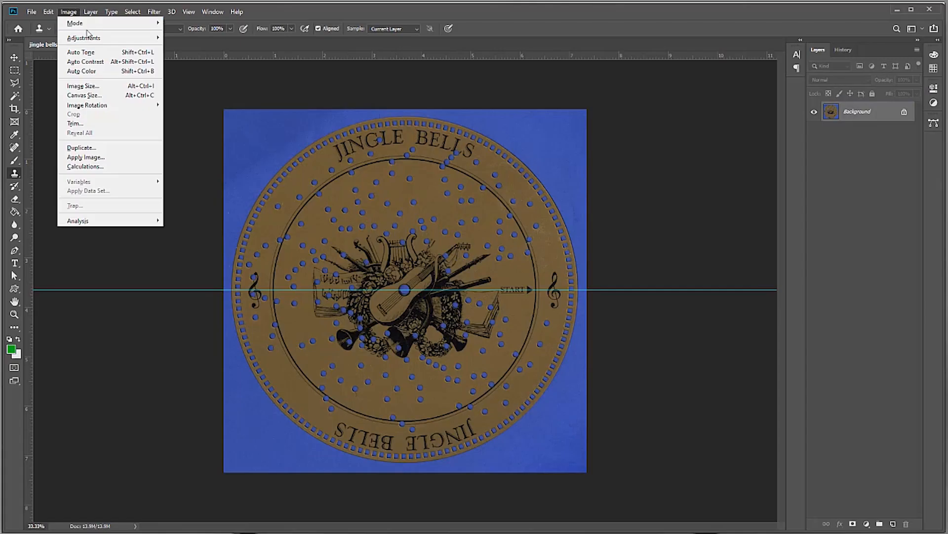
- In Photoshop, apply a Black & White adjustment with darkened yellows to jingle bells.jpg and save the isolated note dots as jingle bells_notes.jpg
mouse_move(89, 38)
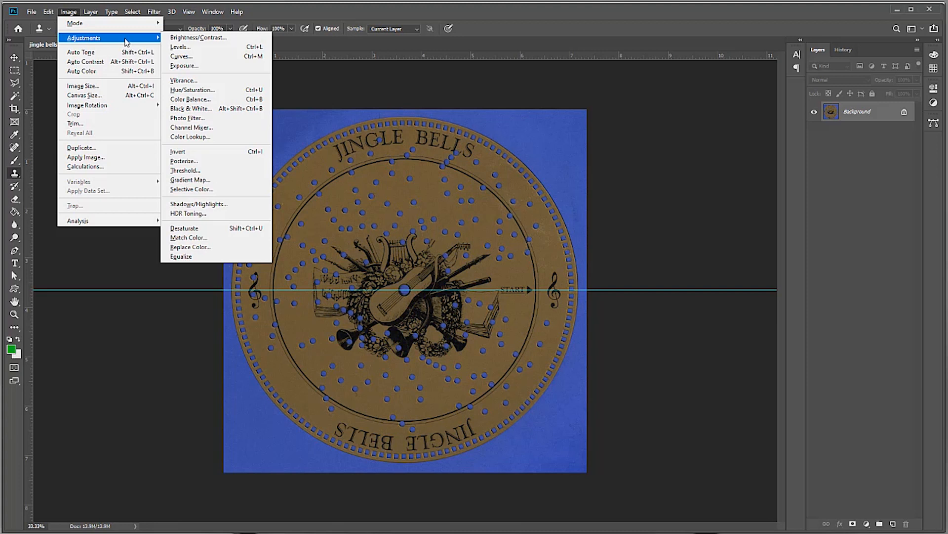
left_click(209, 113)
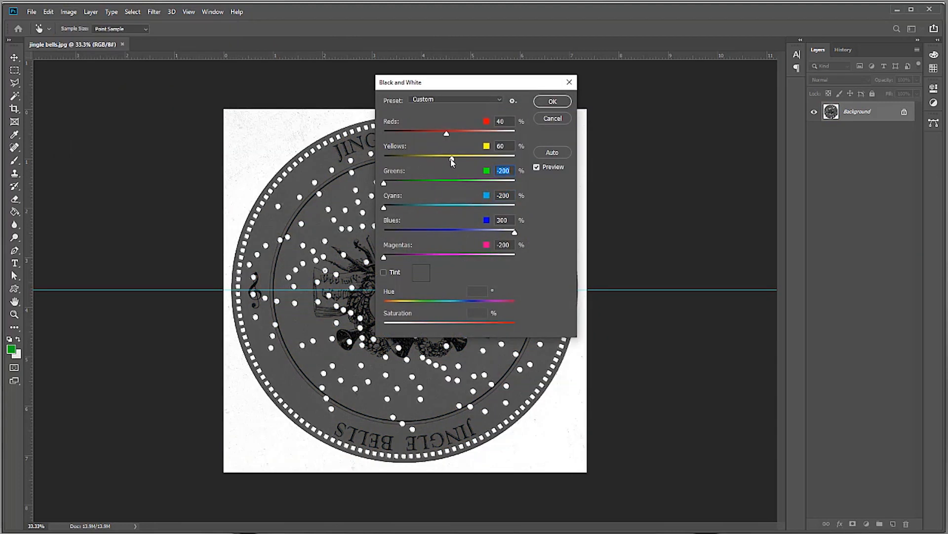
left_click_drag(452, 160, 347, 157)
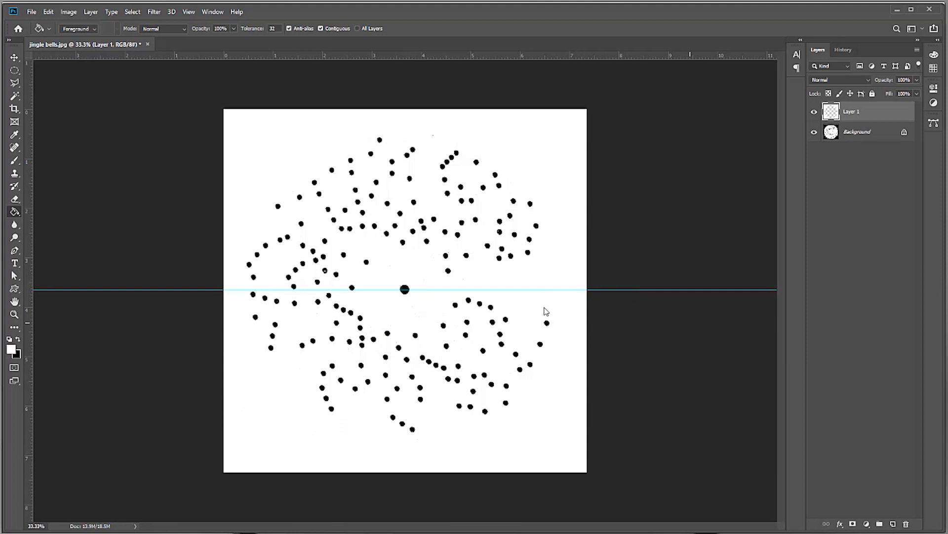
key("ctrl+shift+s")
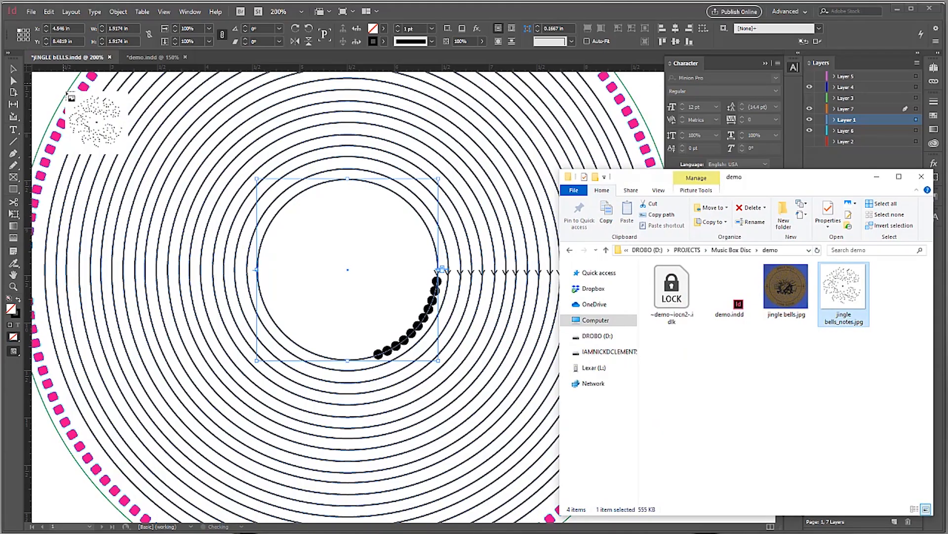
- Place jingle bells_notes.jpg in InDesign's JINGLE BELLS.indd, align its center hole with the concentric tracks, and lower its opacity
left_click_drag(67, 93, 64, 89)
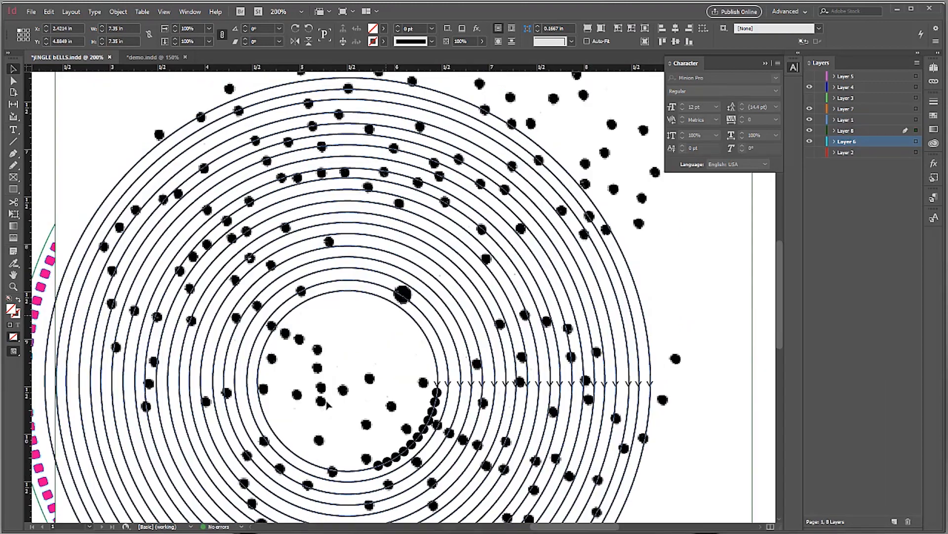
left_click_drag(326, 401, 360, 359)
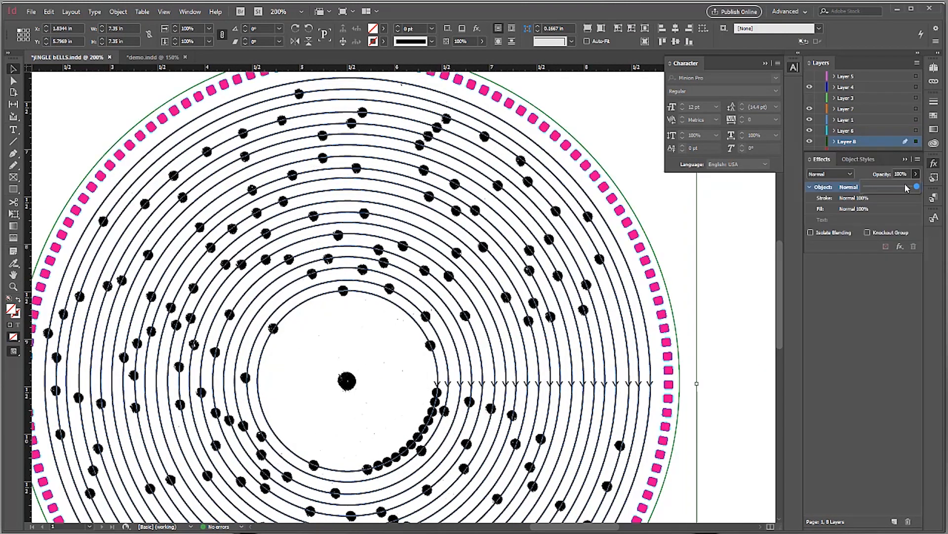
left_click_drag(906, 188, 886, 188)
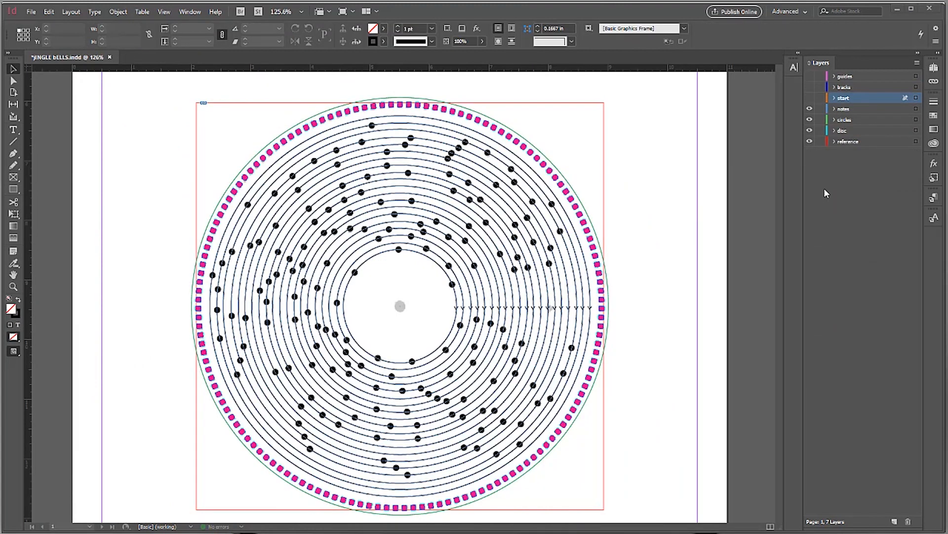
- Hide and show the notes layer to compare the placed notes with the faded reference
left_click(809, 111)
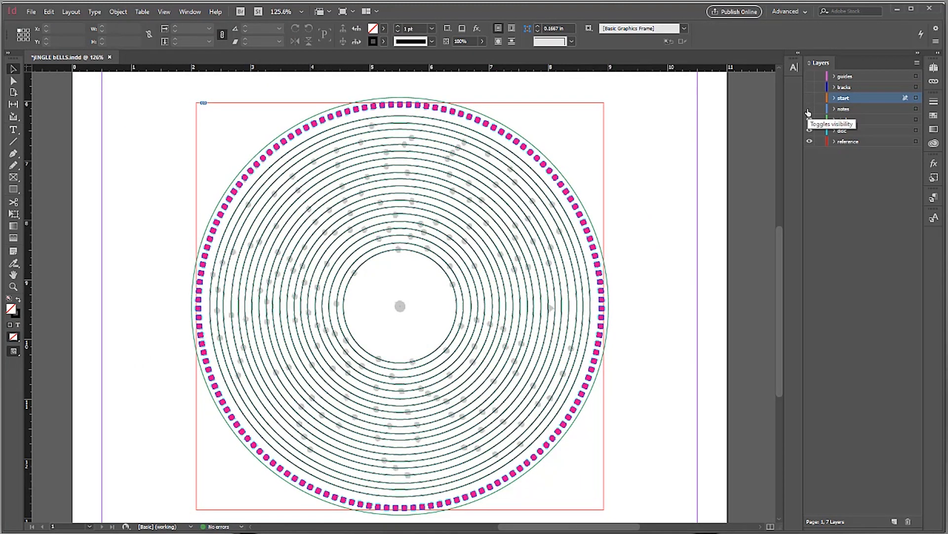
left_click(808, 109)
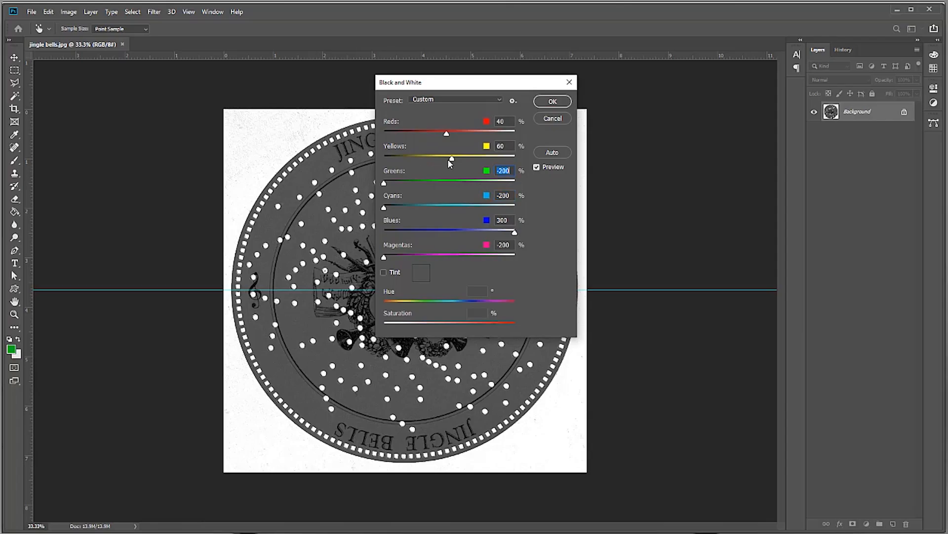
- In Photoshop, try a higher Yellows value in the Black and White adjustment of jingle bells.jpg
left_click_drag(451, 159, 475, 159)
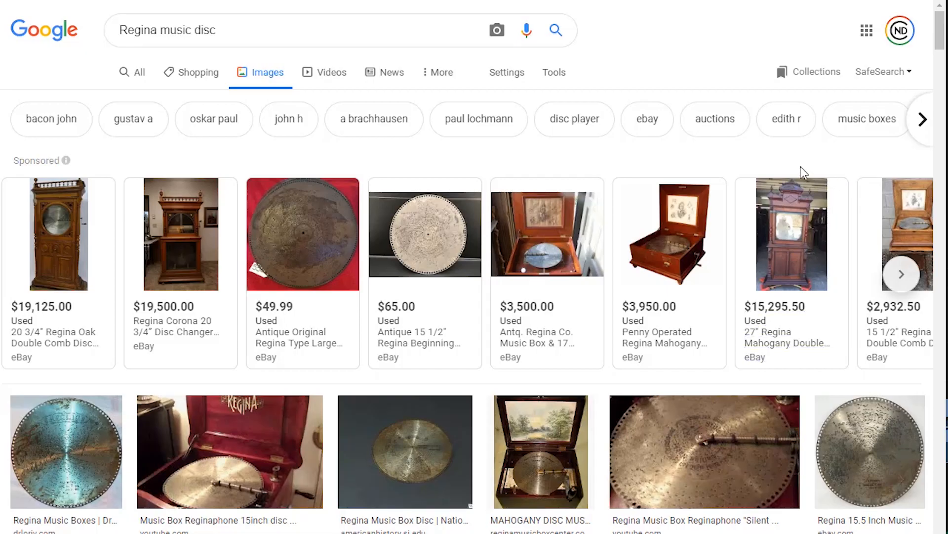
- In the browser, look through the Google image results for Regina music discs
scroll(803, 171, "down", 6)
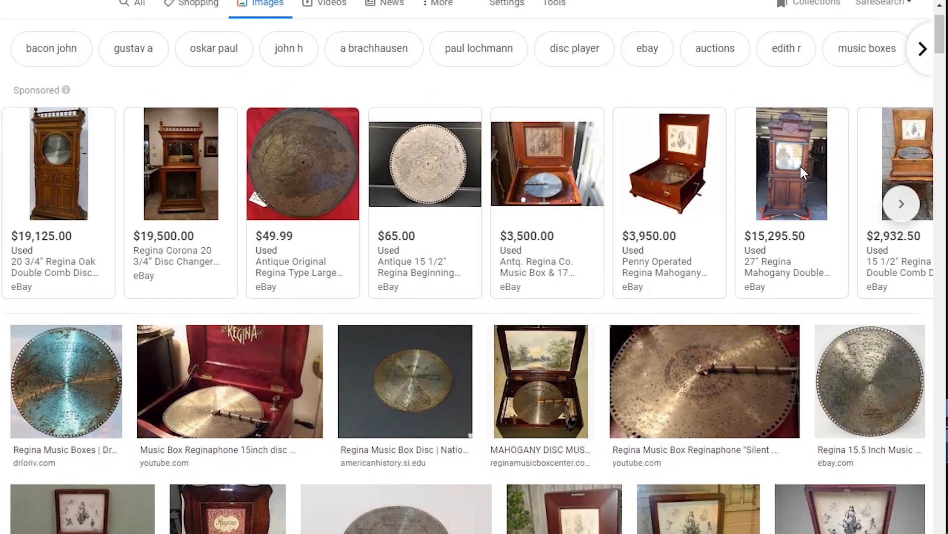
scroll(803, 173, "down", 7)
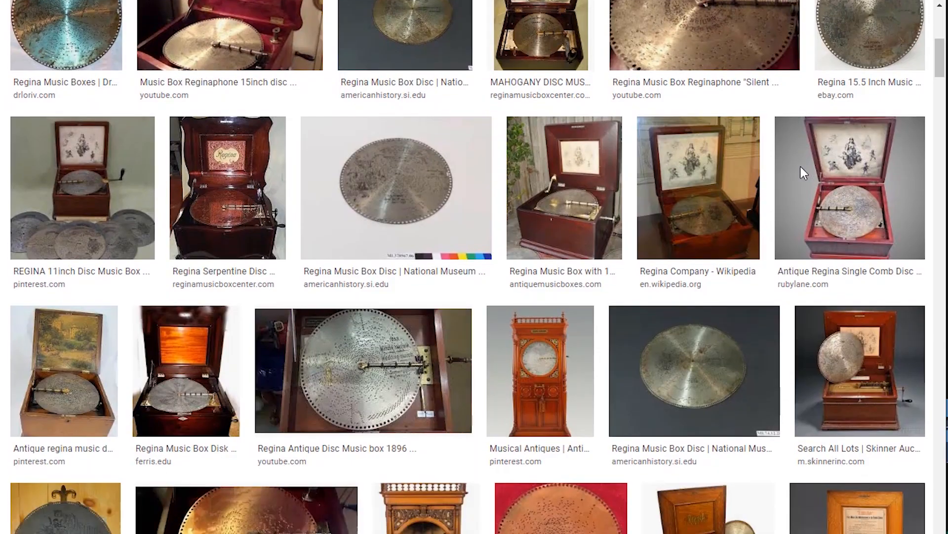
scroll(799, 164, "down", 7)
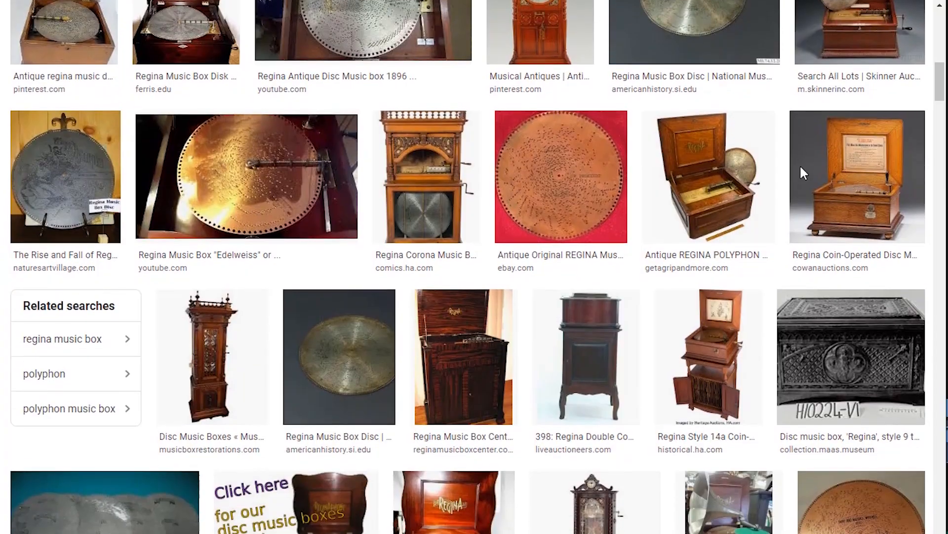